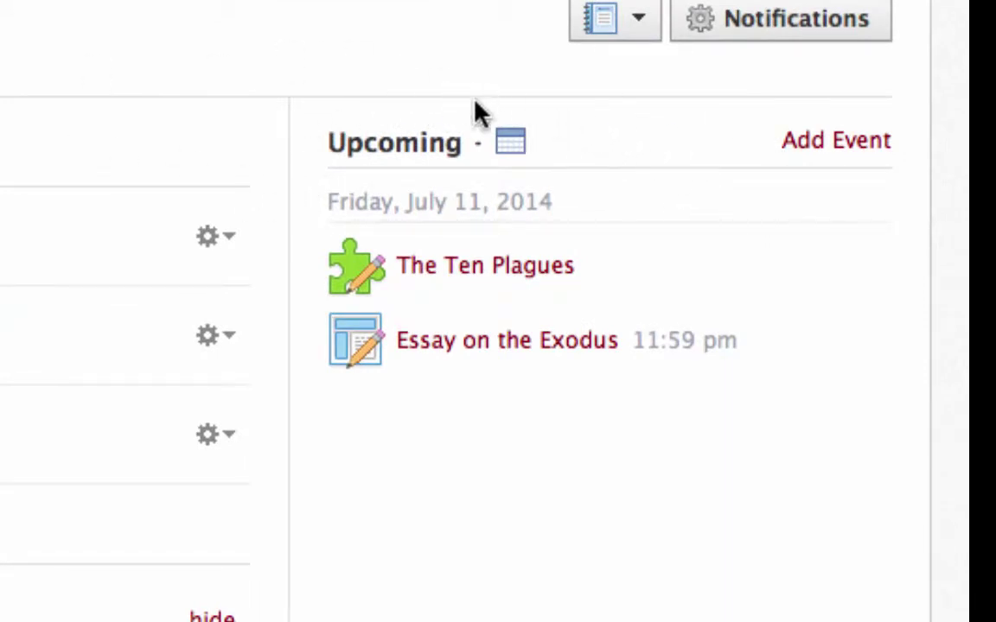
# View the course calendar for July, August and September 2014, and close it.
pyautogui.click(511, 147)
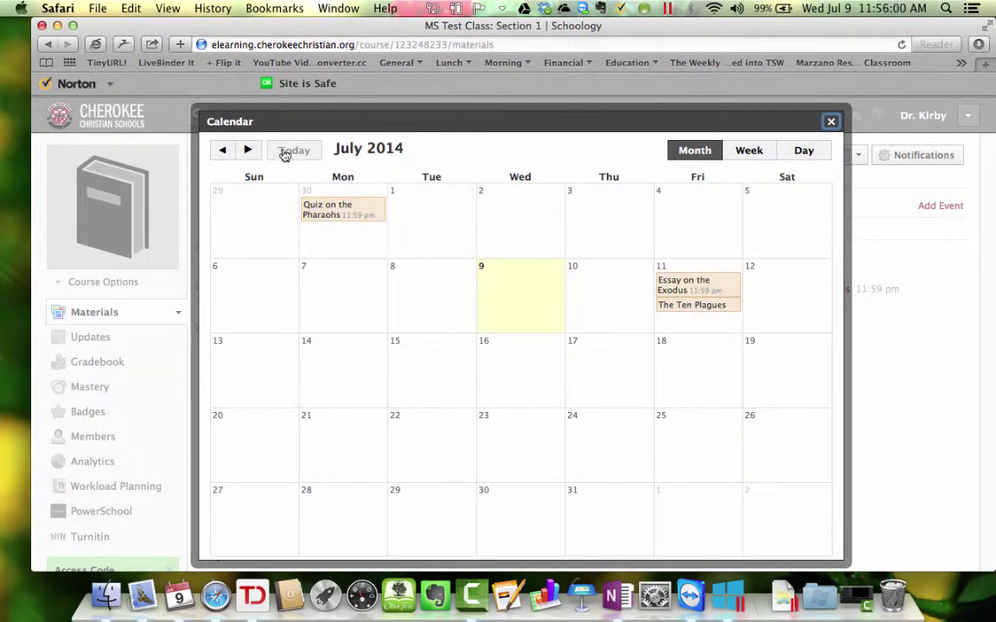
pyautogui.click(250, 150)
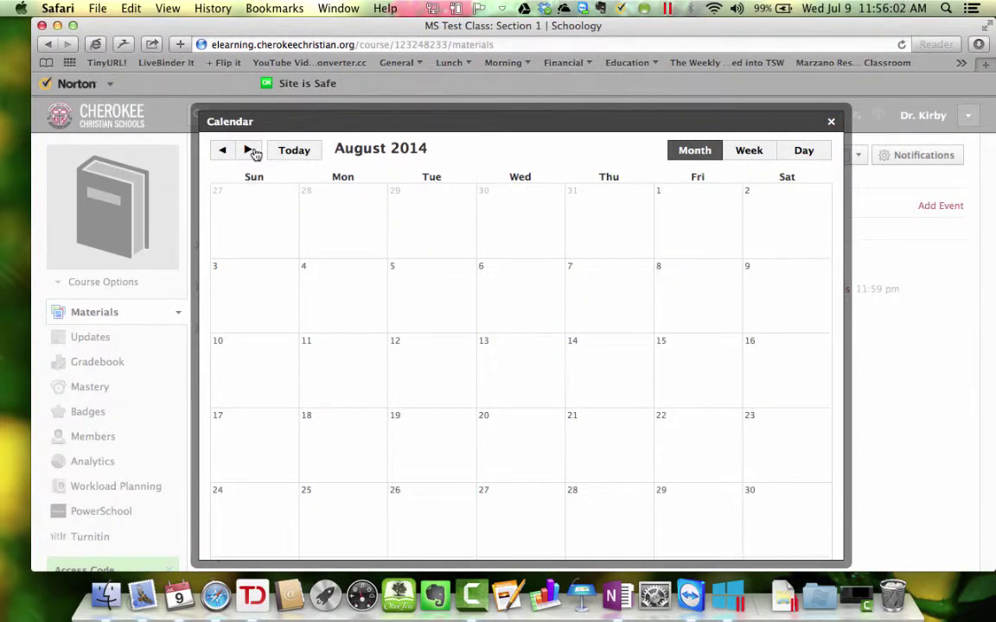
pyautogui.click(250, 150)
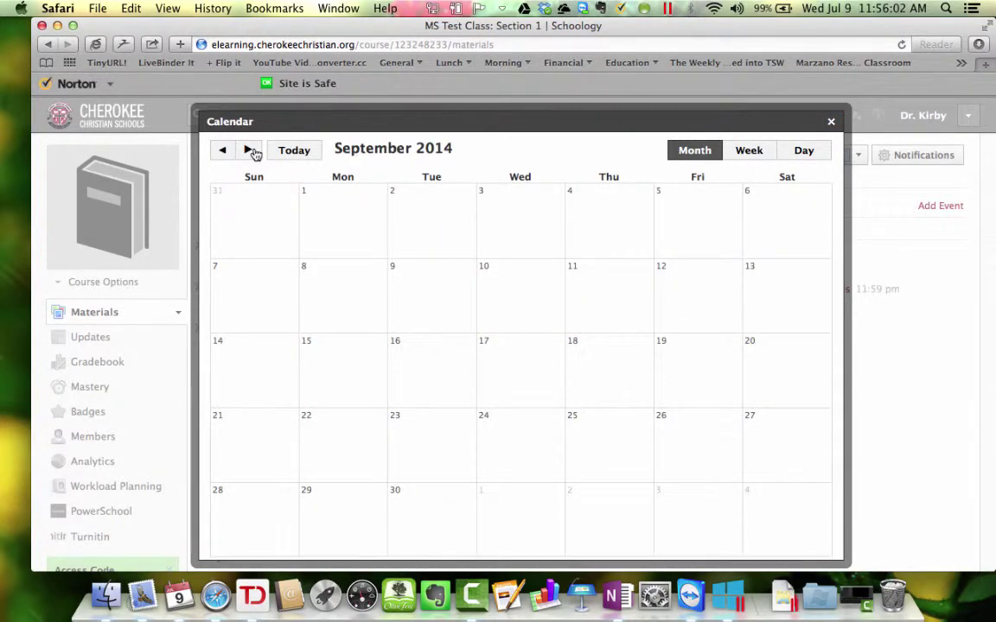
pyautogui.click(831, 121)
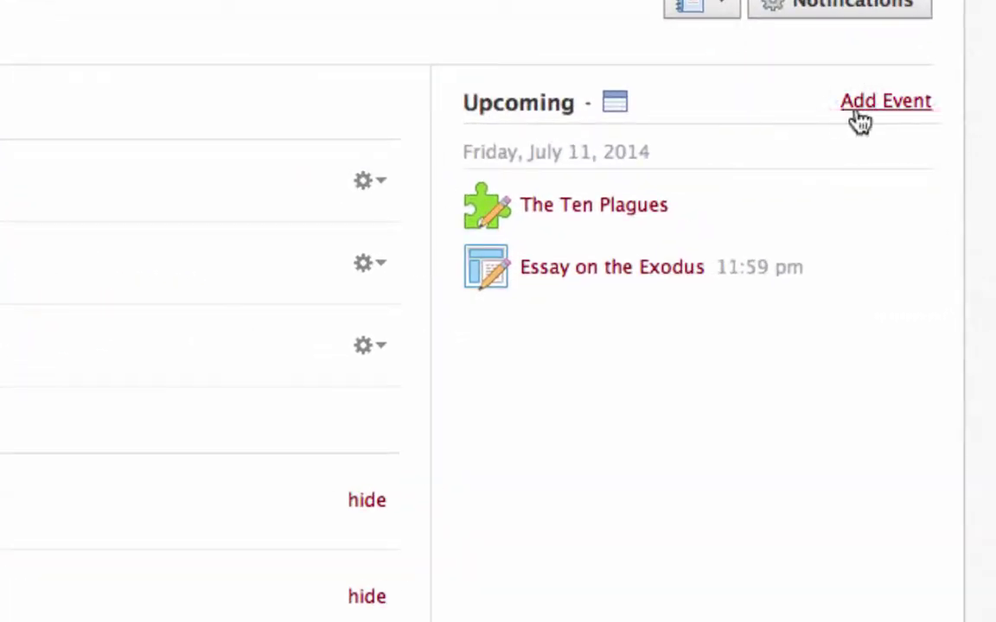
# Start a new course event dated 7/11/14 with the title "Cupcake Day".
pyautogui.click(891, 104)
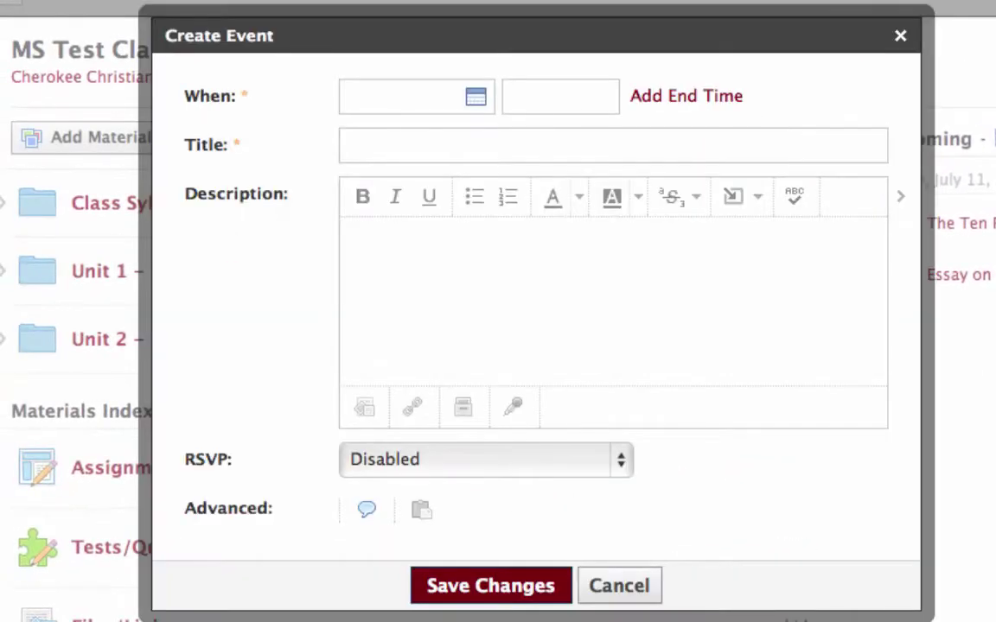
pyautogui.click(473, 106)
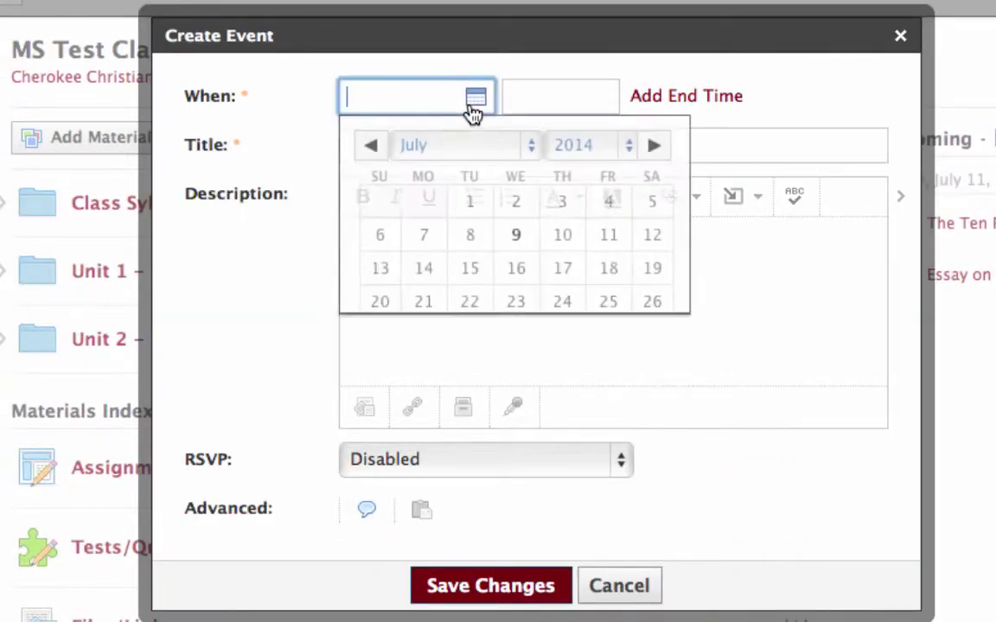
pyautogui.click(612, 235)
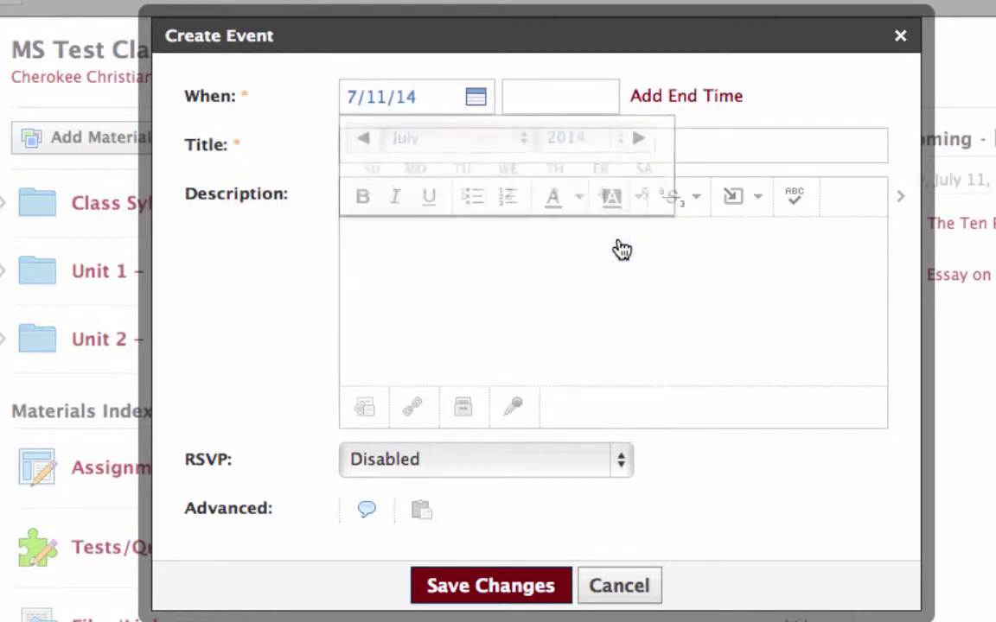
pyautogui.click(554, 139)
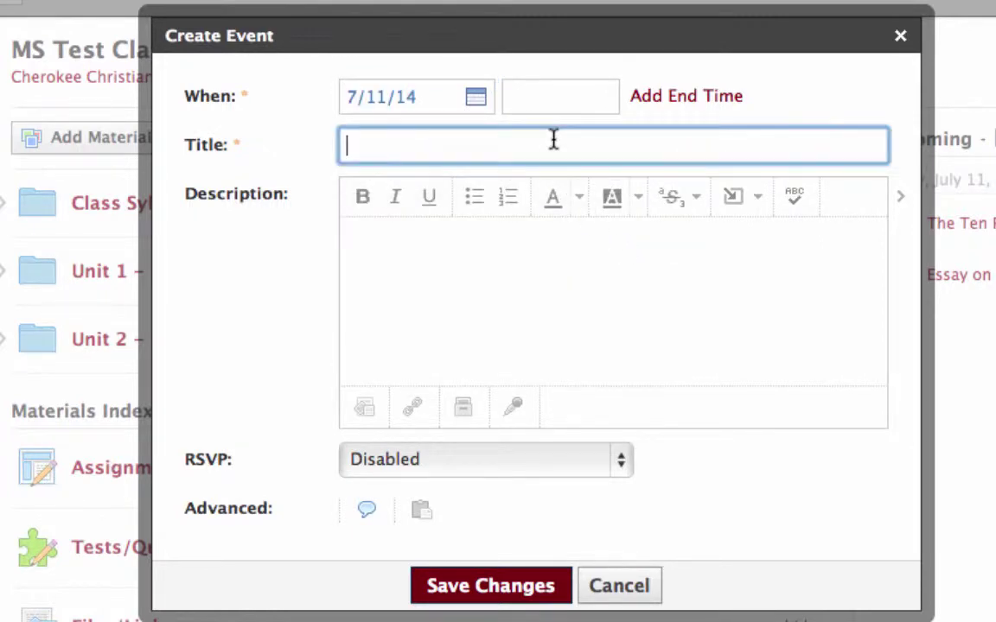
pyautogui.write('Cupcake Day')
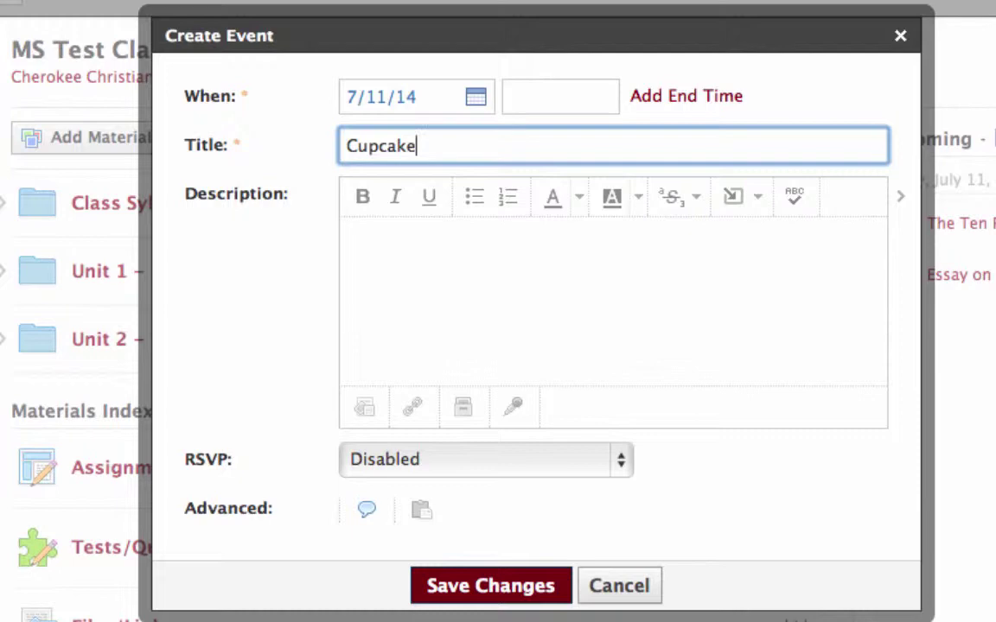
# Give the event the description "Bring your favorite cupcakes to share with your teacher." and save it.
pyautogui.click(440, 244)
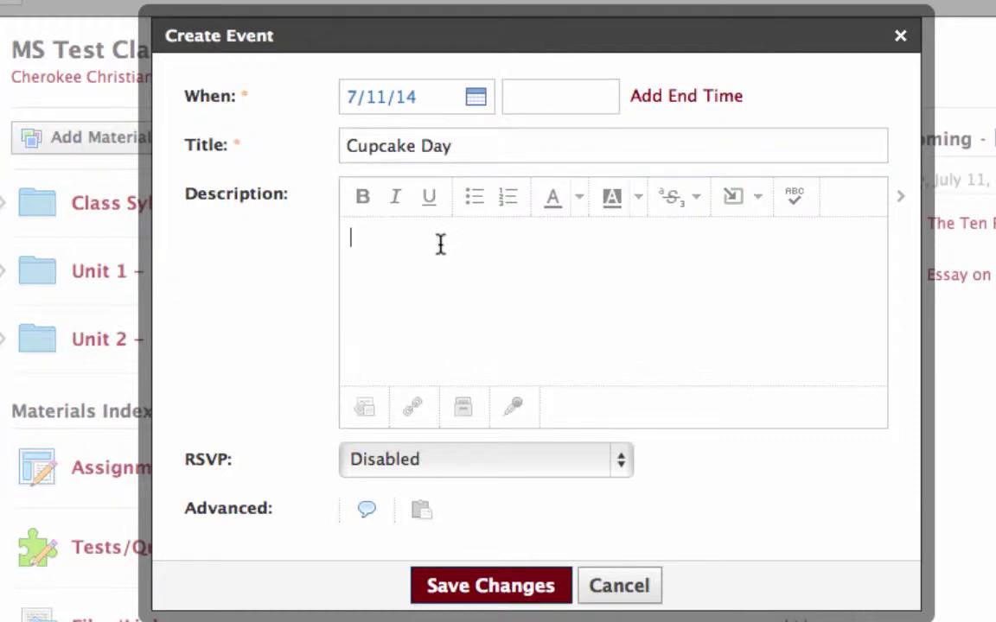
pyautogui.write('Bring your favorite ')
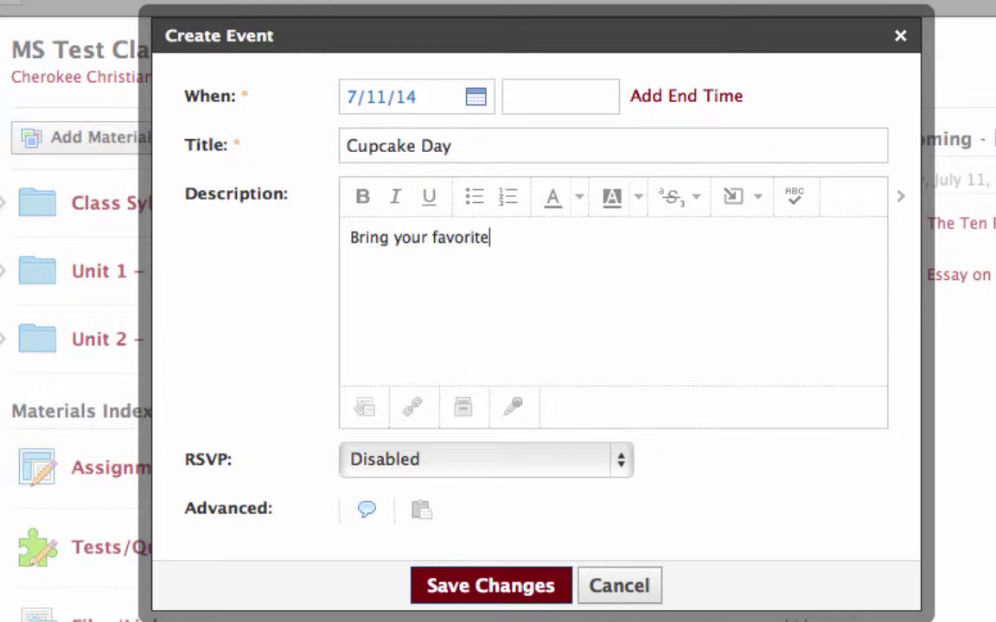
pyautogui.write('cupcake')
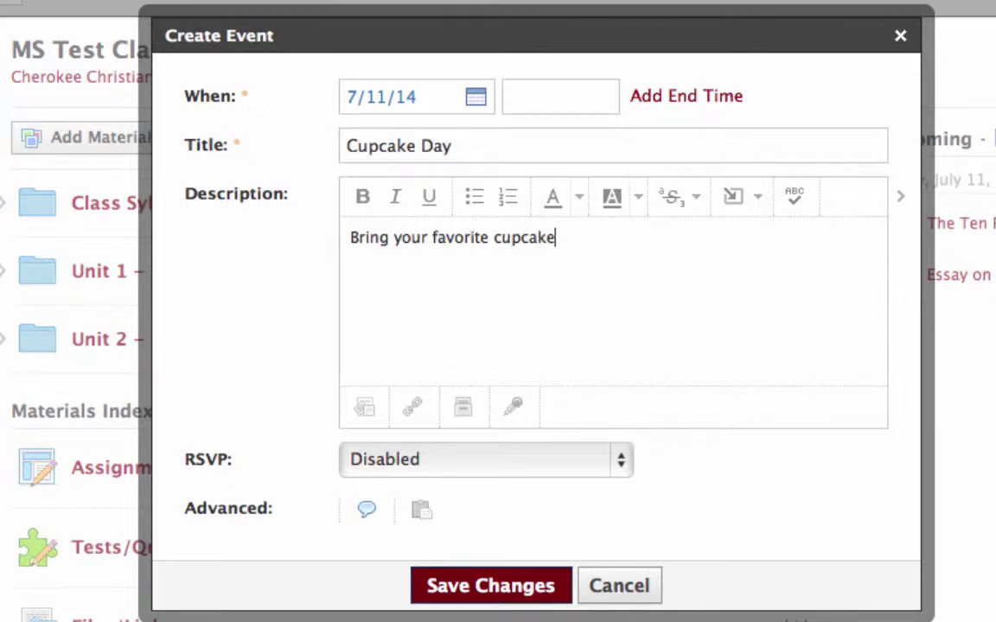
pyautogui.write('s to share ')
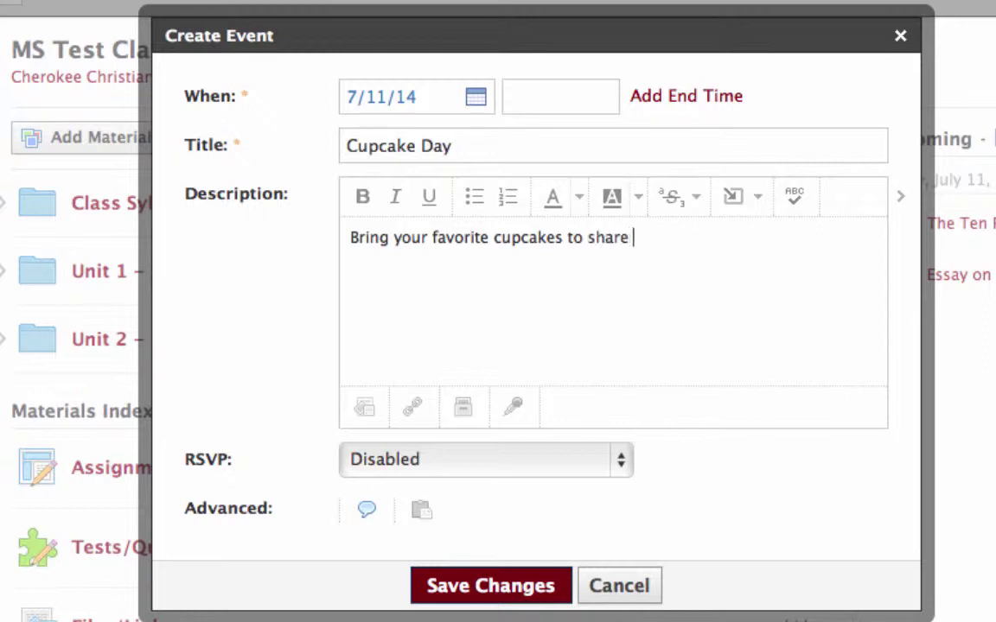
pyautogui.write('with your teacher.')
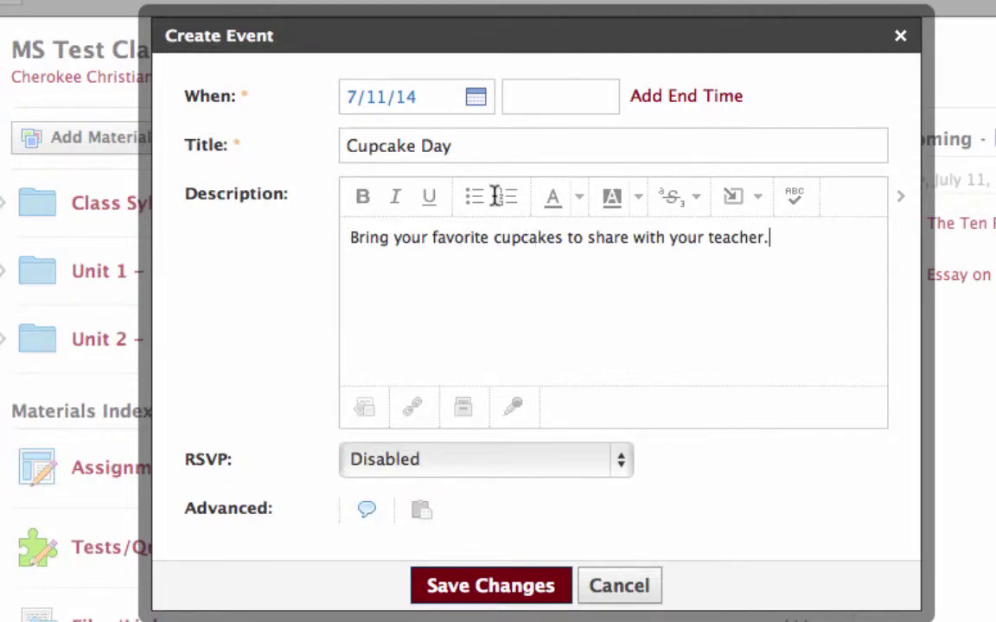
pyautogui.click(506, 594)
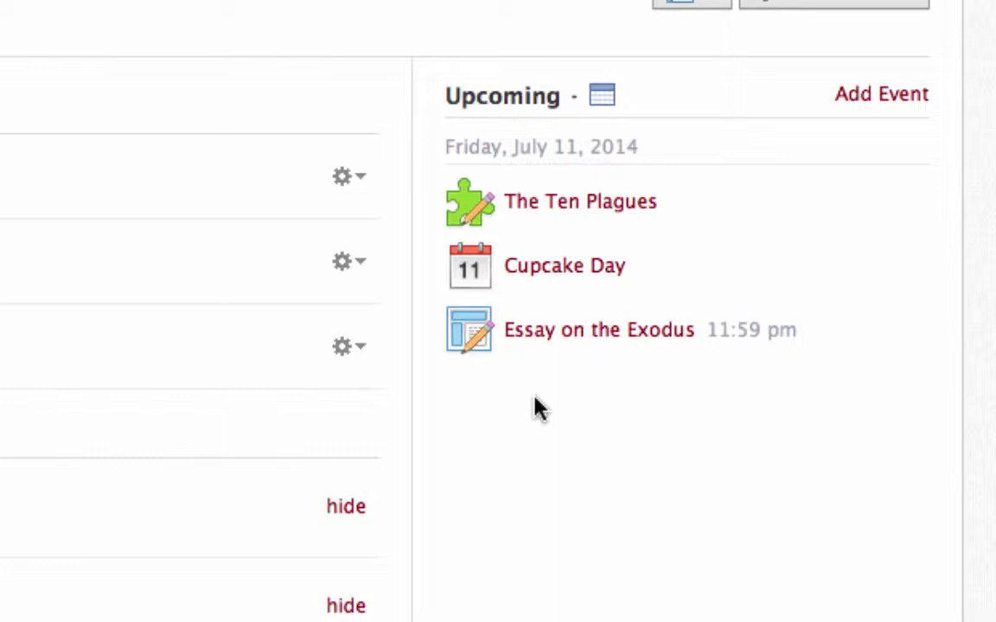
# View the details of the July 11 Cupcake Day event in the course calendar, and close the calendar.
pyautogui.click(611, 104)
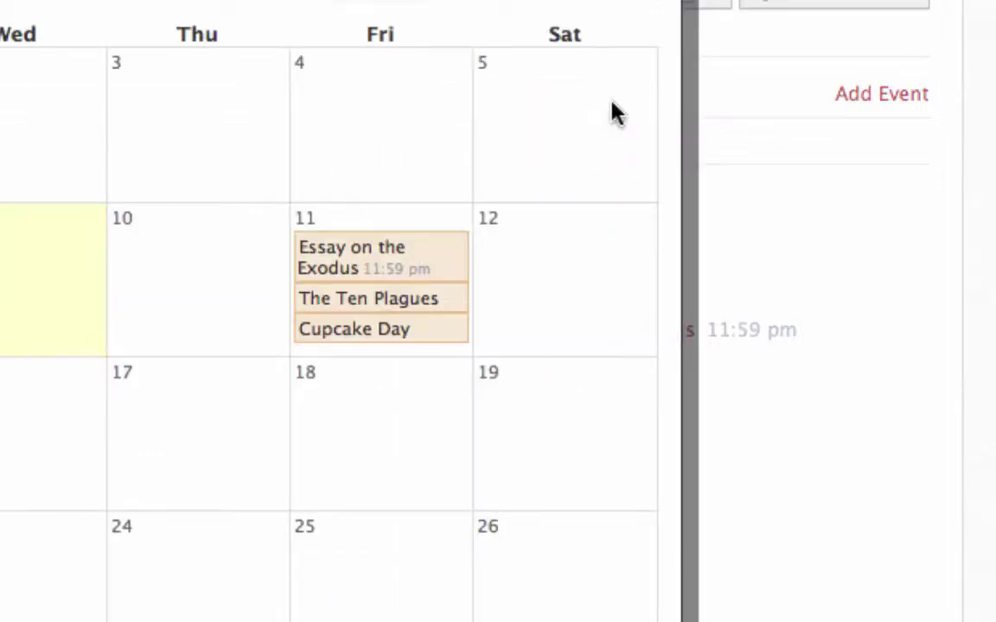
pyautogui.click(372, 337)
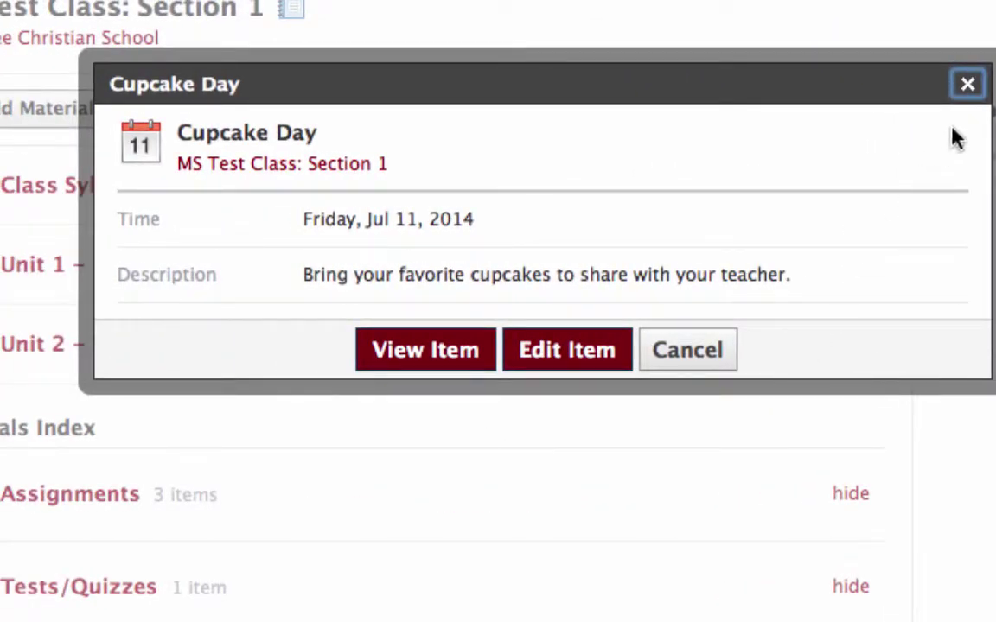
pyautogui.click(967, 83)
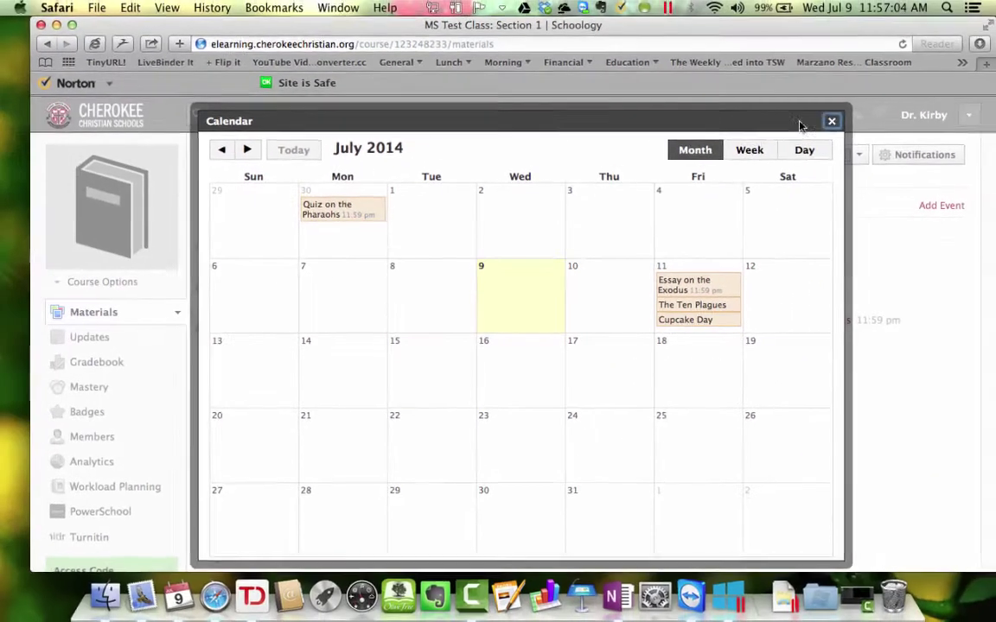
pyautogui.click(830, 121)
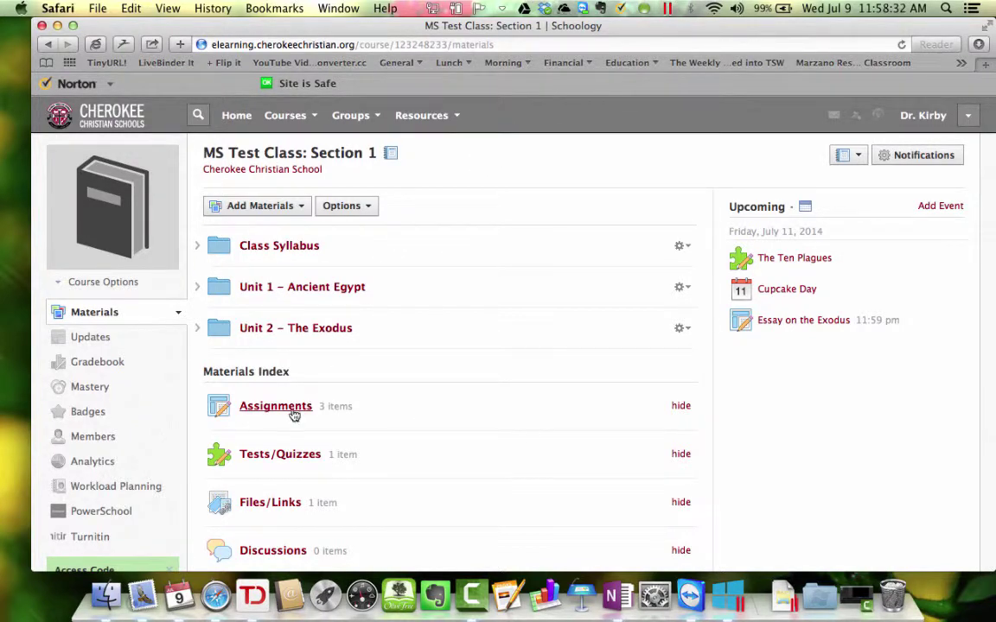
# Start a new assignment in the course materials named "Cupcake Day".
pyautogui.click(257, 207)
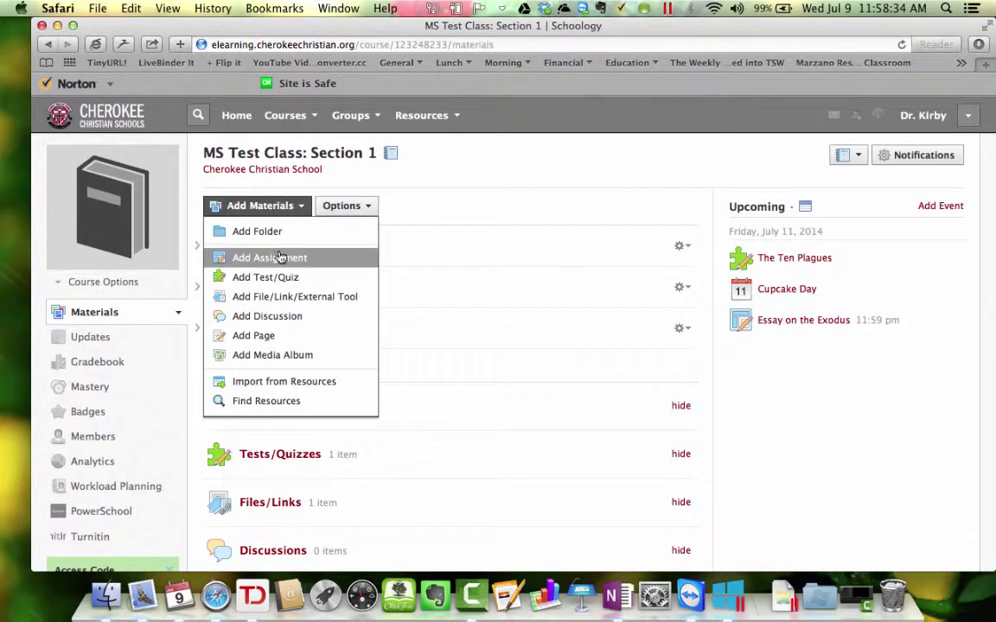
pyautogui.click(276, 258)
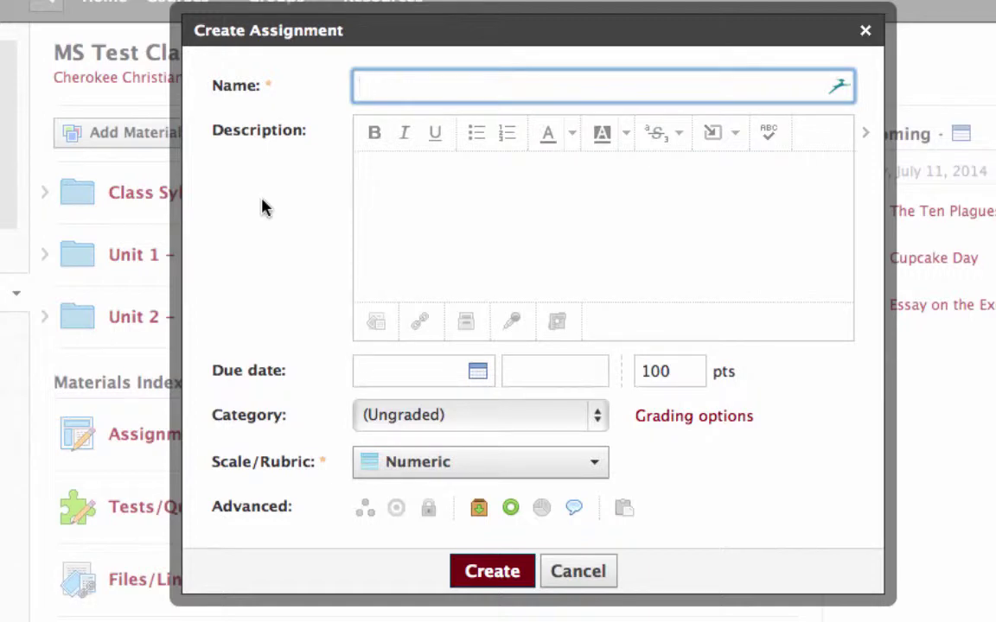
pyautogui.write('Cupcake Day')
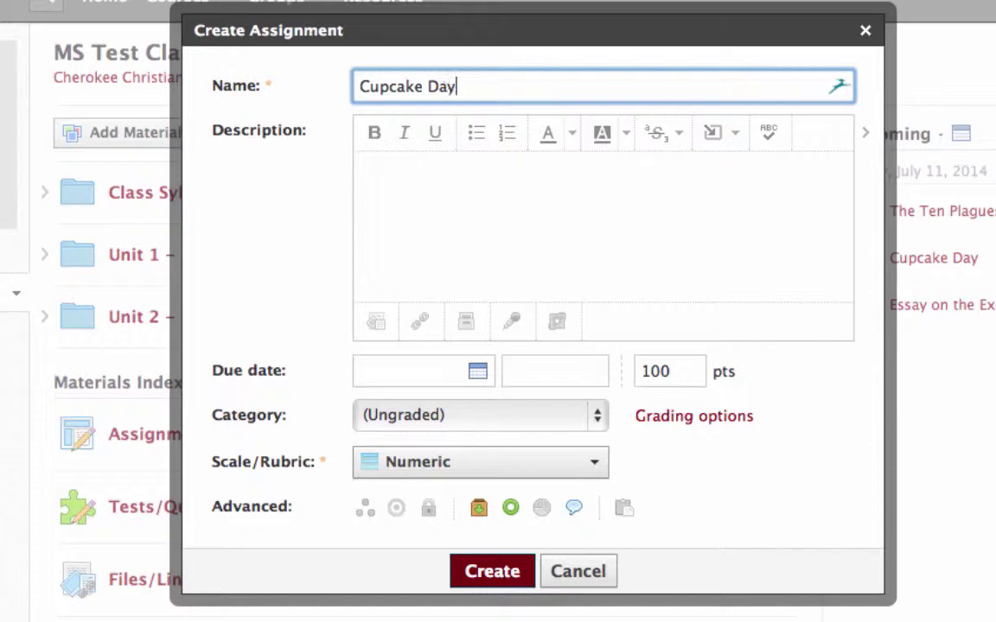
# Enter the assignment description "Bring a chocolate cupcake for your teacher".
pyautogui.click(372, 189)
pyautogui.write('Bring a cho')
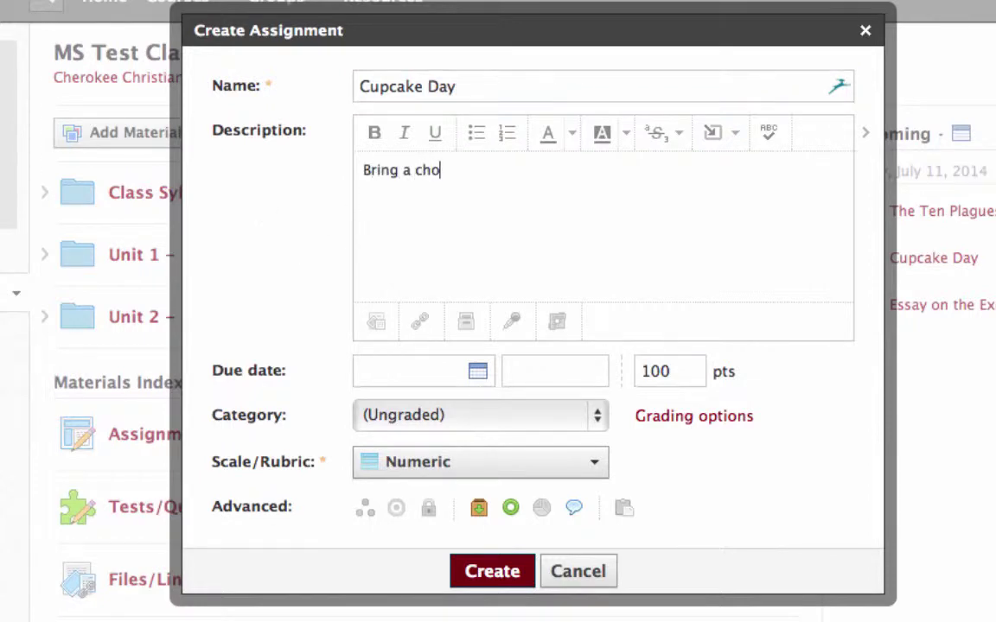
pyautogui.write('colate cupcake for your tah')
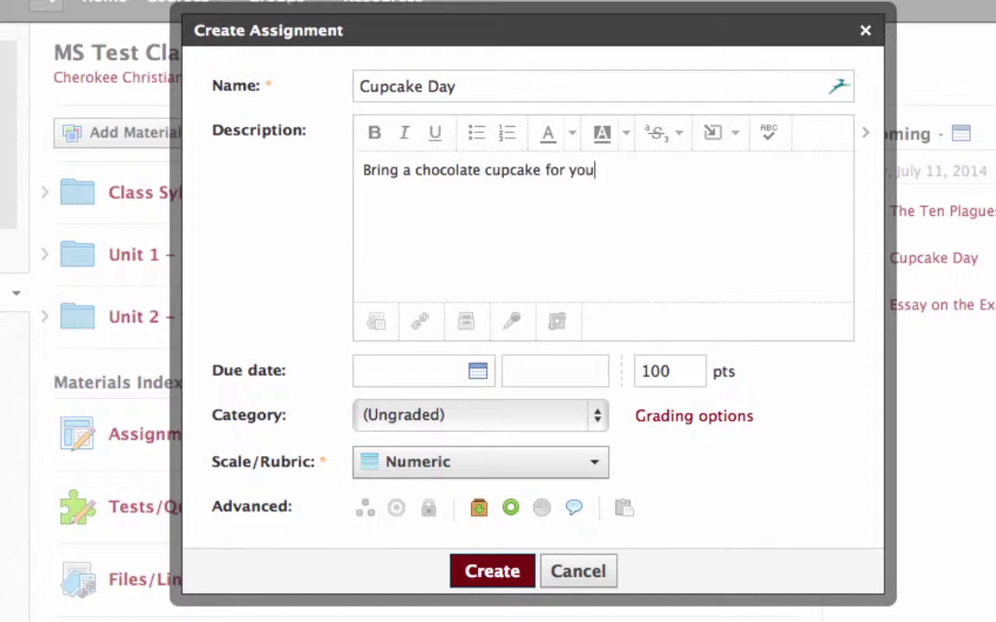
pyautogui.press('BackSpace')
pyautogui.press('BackSpace')
pyautogui.write('c')
pyautogui.write('acher')
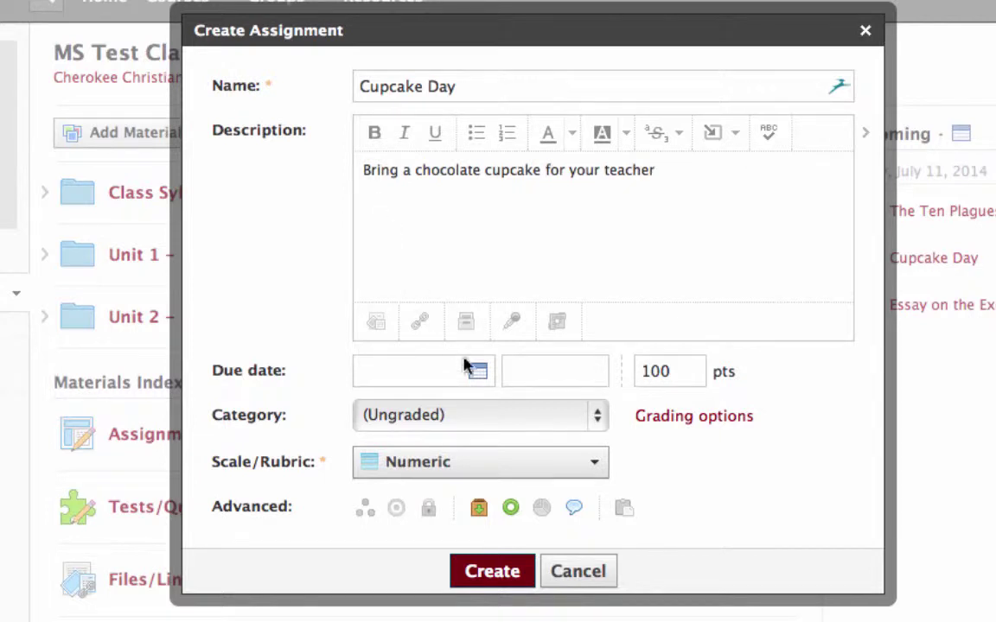
# Set the assignment's due date to 7/18/14 and create it with submissions turned off.
pyautogui.click(482, 375)
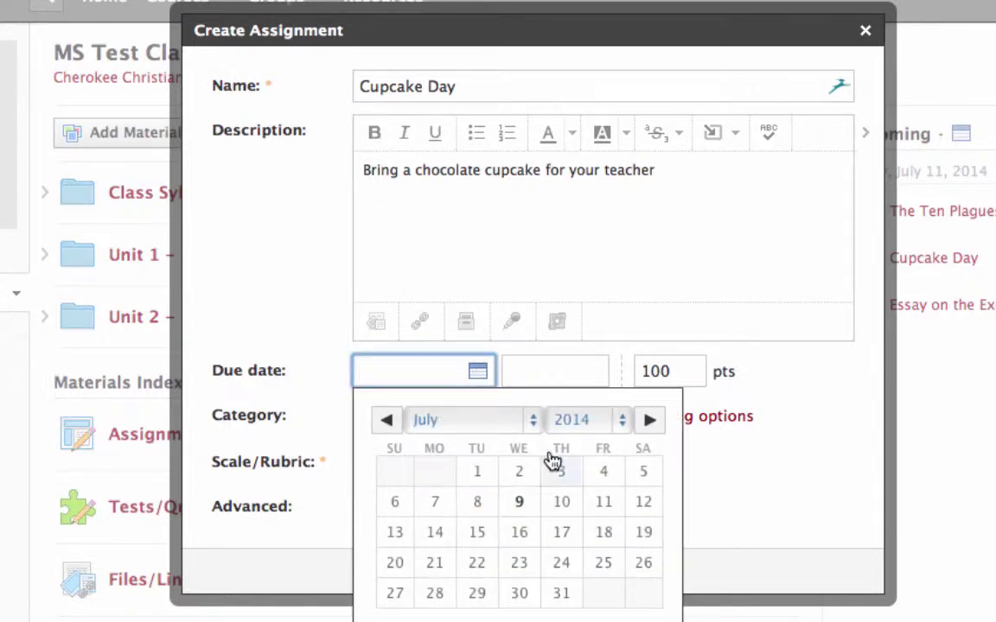
pyautogui.click(608, 531)
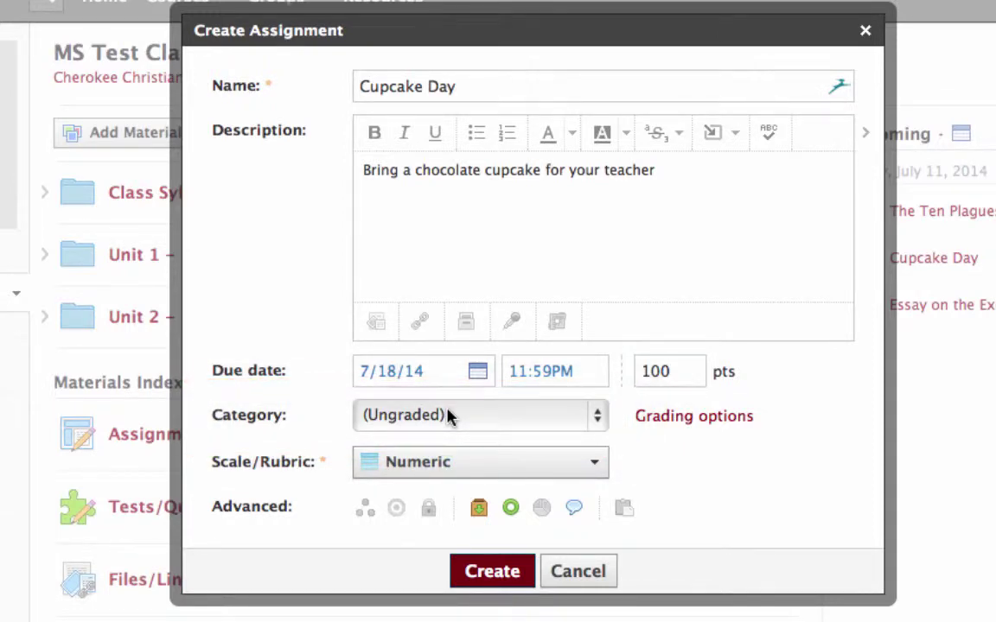
pyautogui.click(702, 418)
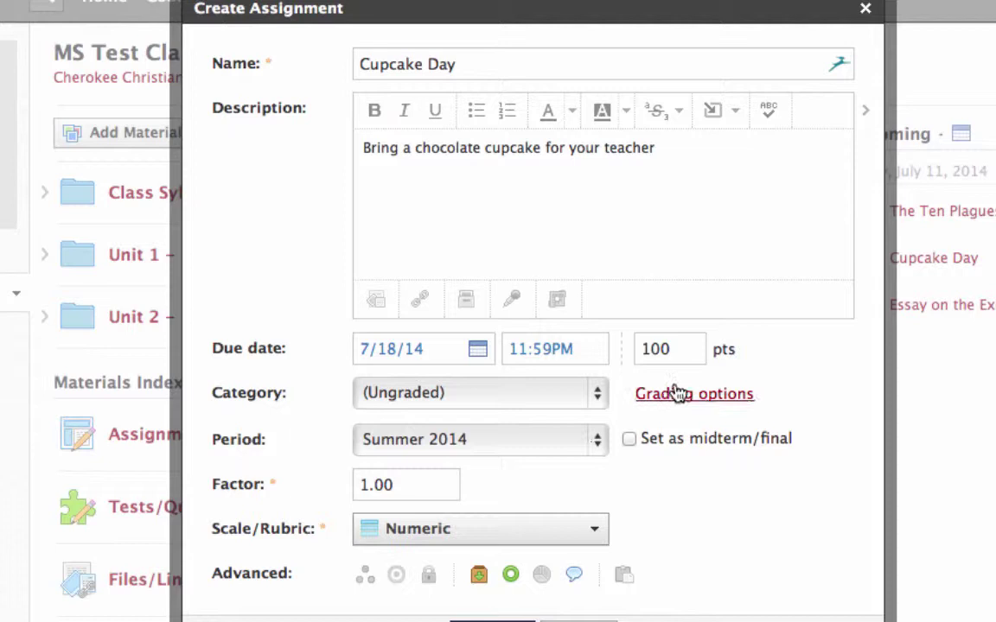
pyautogui.click(677, 393)
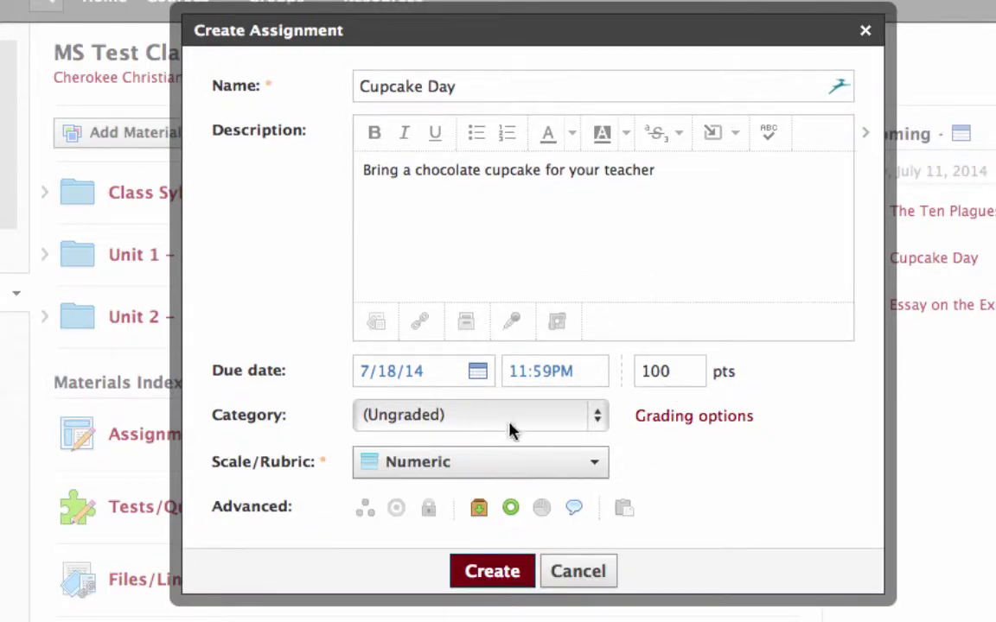
pyautogui.click(479, 510)
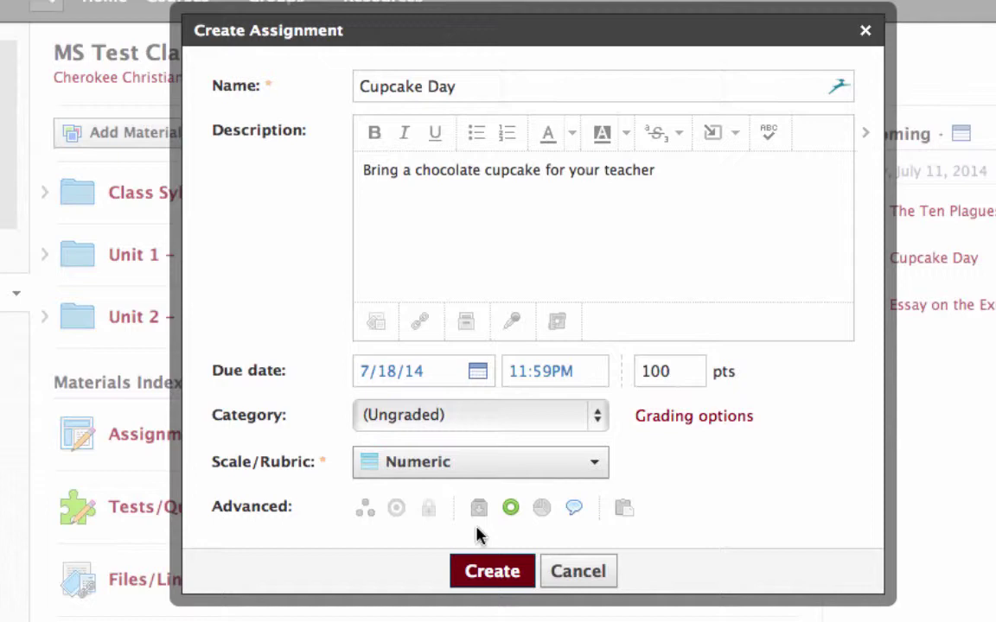
pyautogui.click(495, 572)
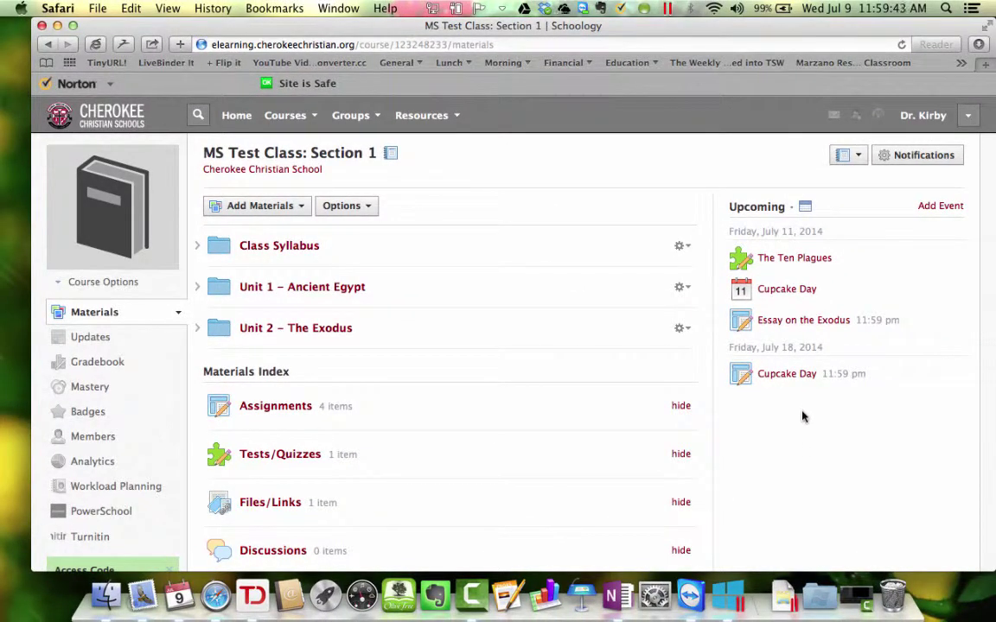
# Check the July 18 Cupcake Day assignment in the course calendar, and close the calendar.
pyautogui.click(805, 206)
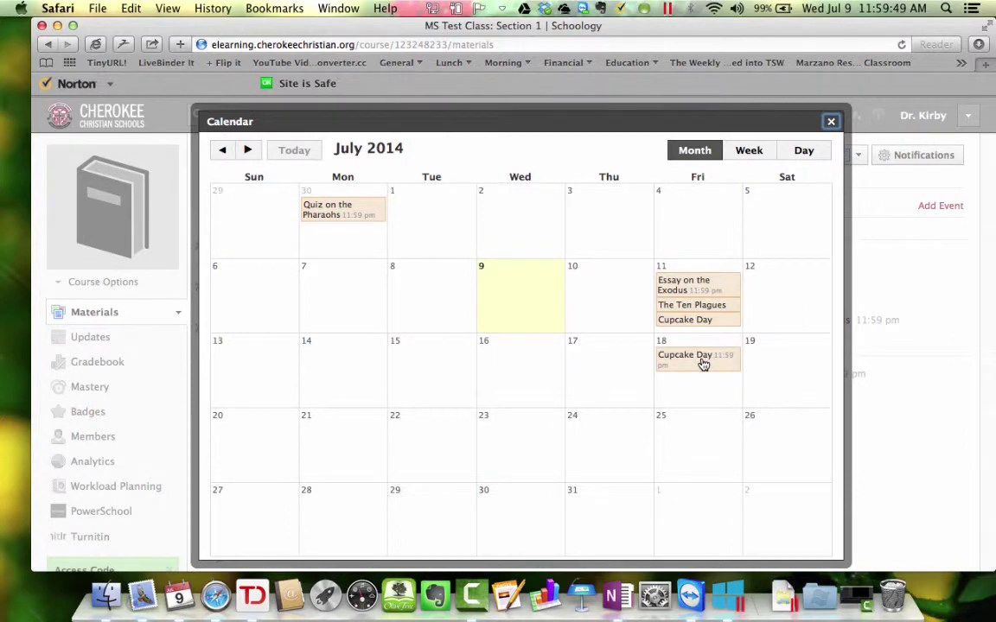
pyautogui.click(831, 122)
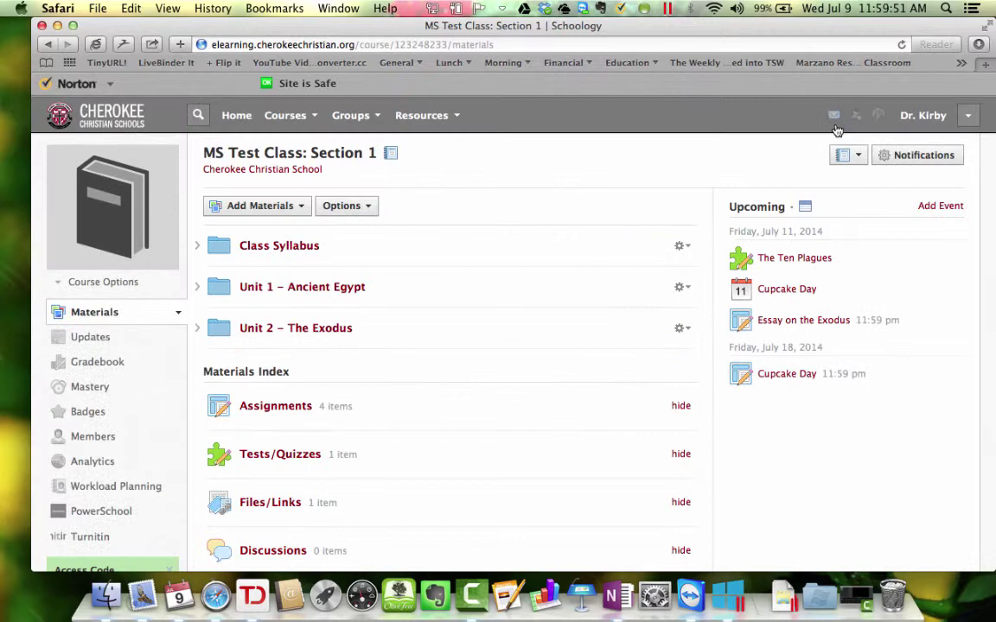
# View the course's workload planning for the week of Jul 14 – Jul 20.
pyautogui.click(147, 494)
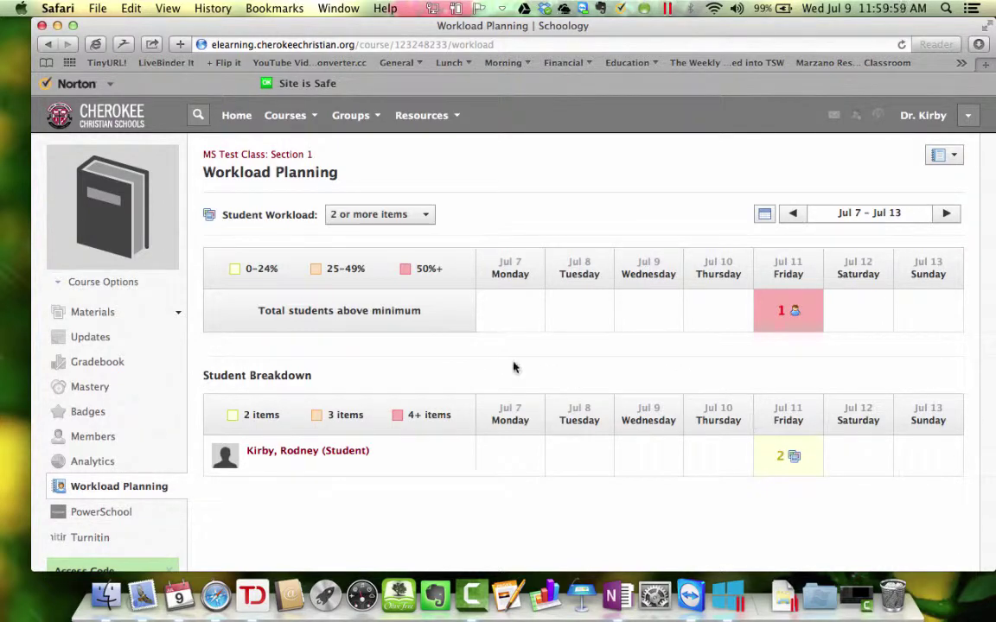
pyautogui.click(946, 215)
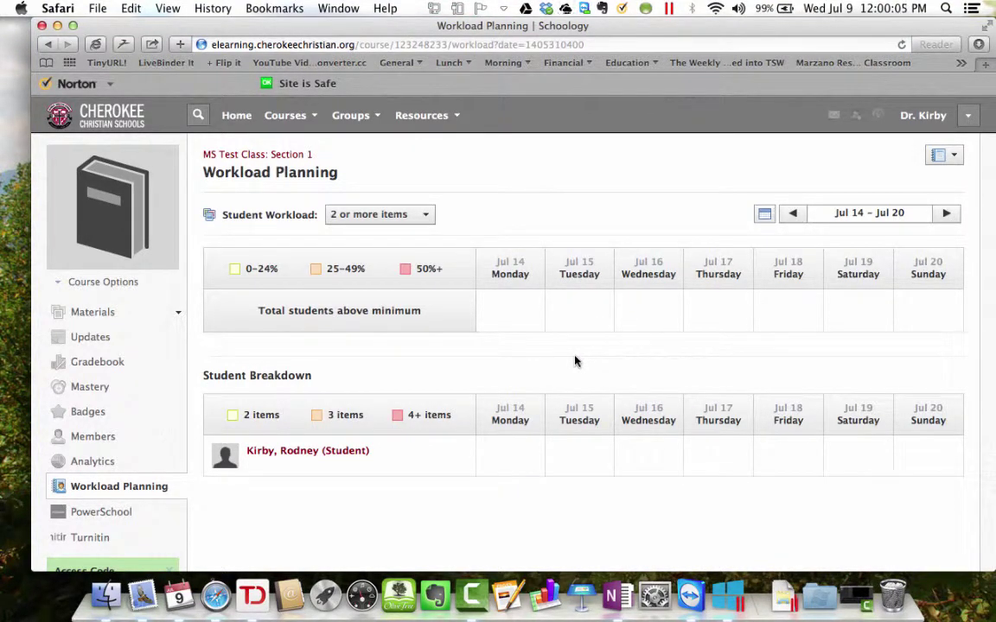
# Look over the minimum item choices for the student workload, keeping 2 or more items.
pyautogui.click(425, 224)
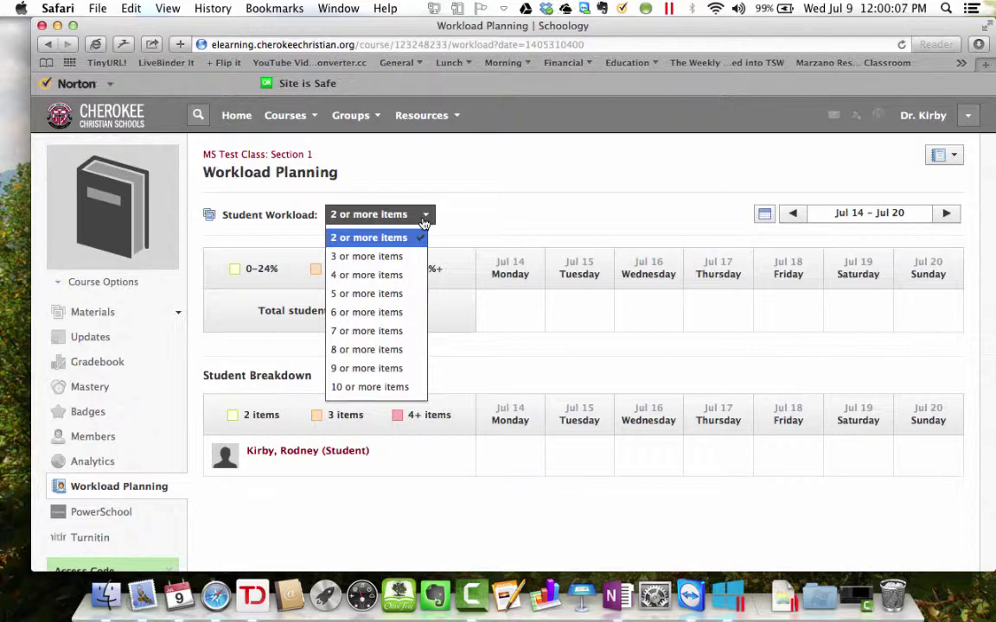
pyautogui.click(426, 222)
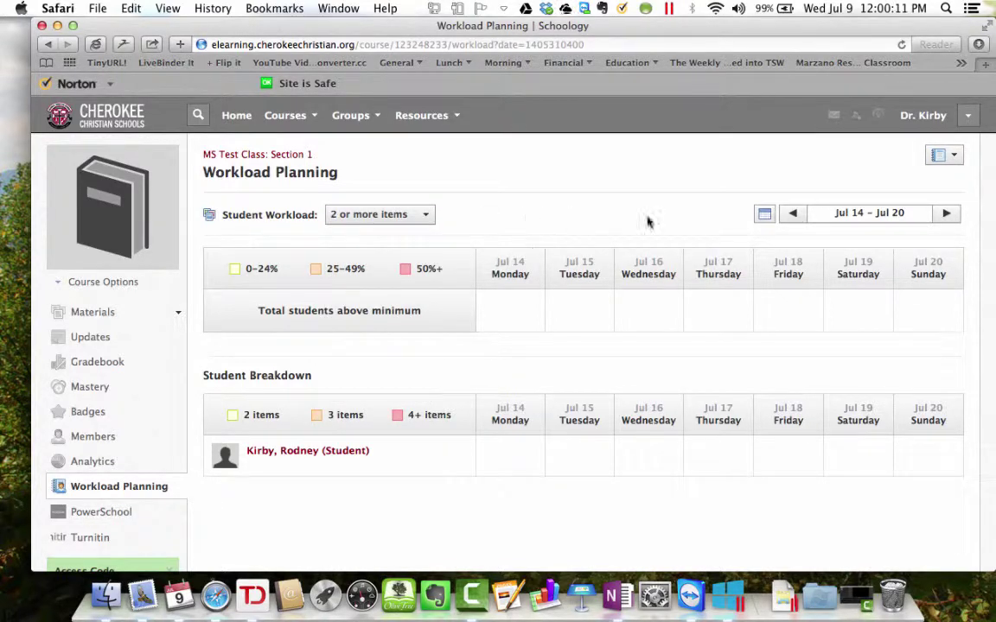
# Check the student's Friday, Jul 11 items in the Jul 7 – Jul 13 workload, and return to the MS Test Class: Section 1 materials.
pyautogui.click(793, 213)
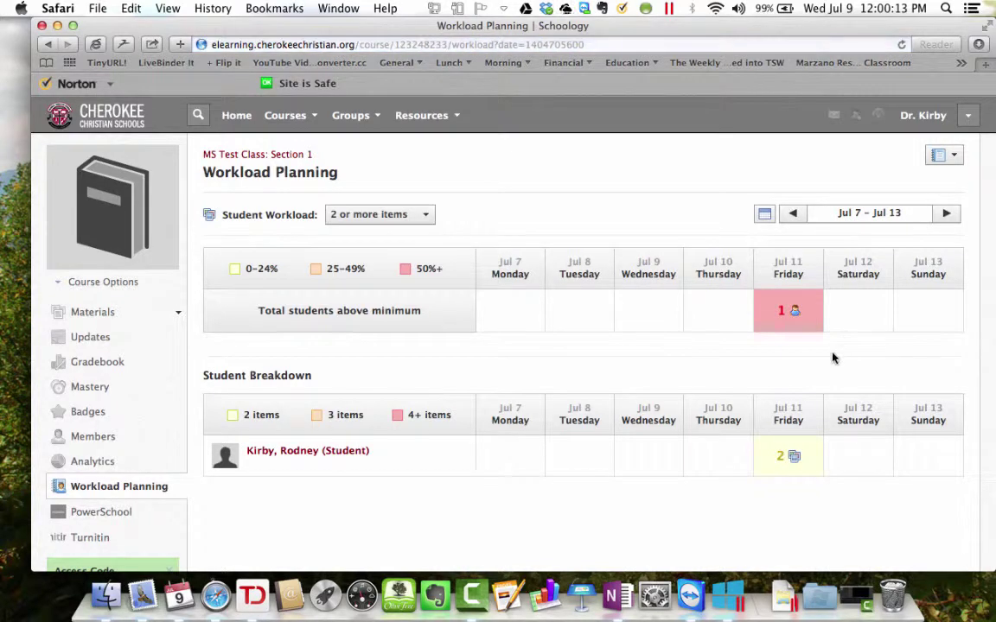
pyautogui.click(794, 460)
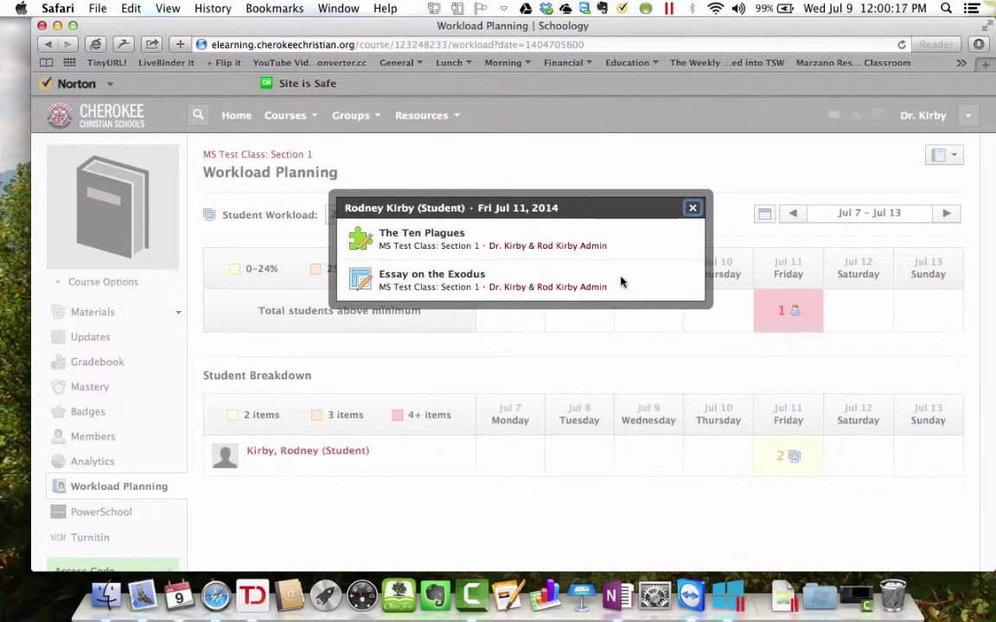
pyautogui.click(693, 208)
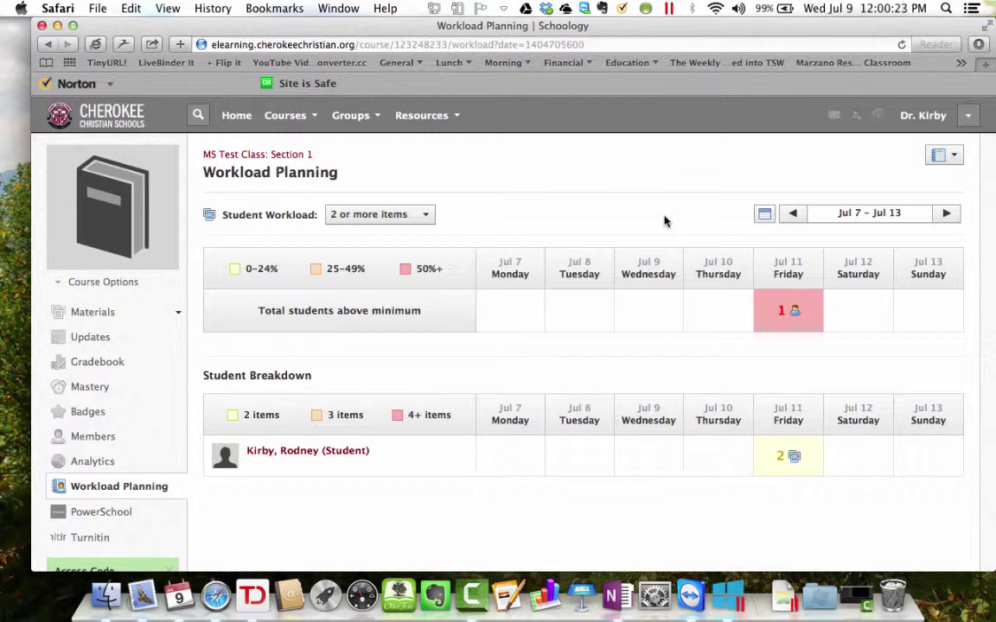
pyautogui.click(299, 158)
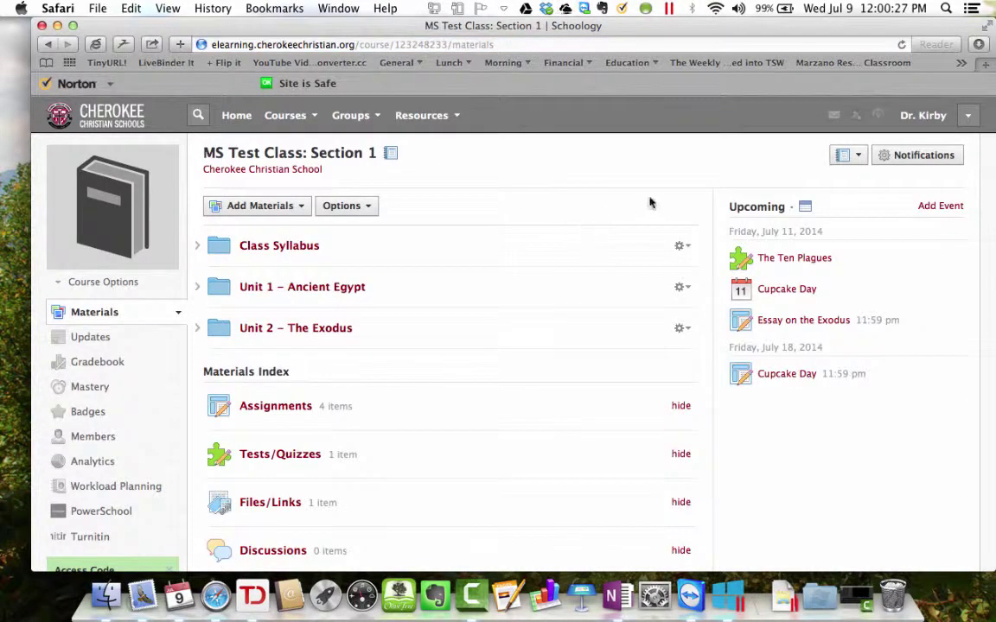